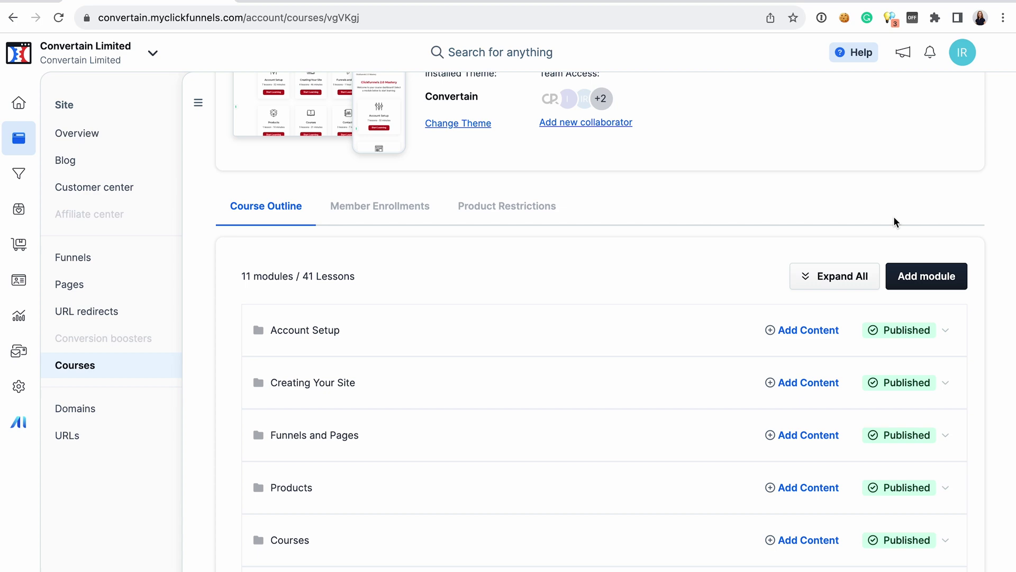
Step: Look through the Add module, Add Content and Published options, then expand all modules
left_click(920, 284)
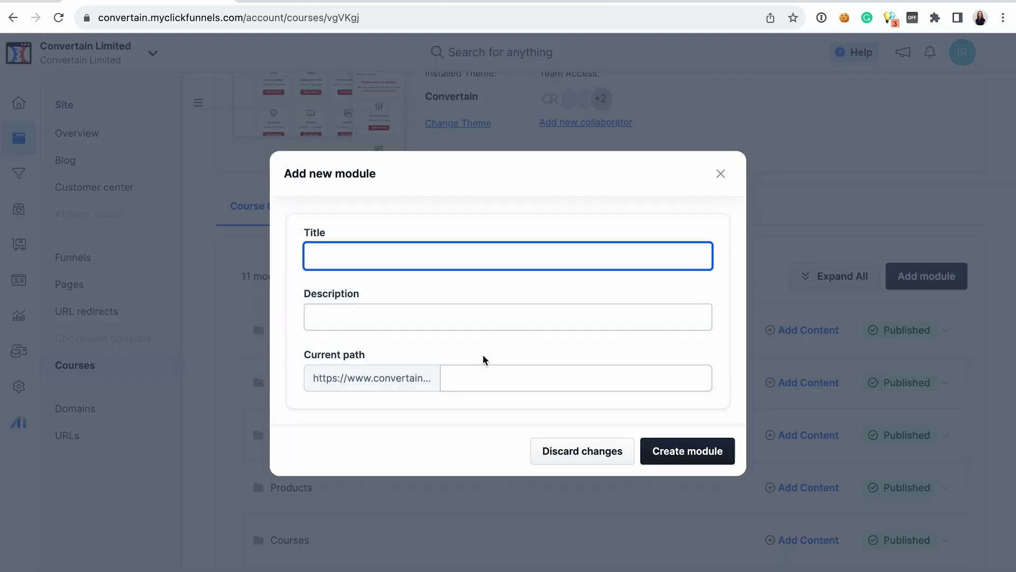
left_click(722, 175)
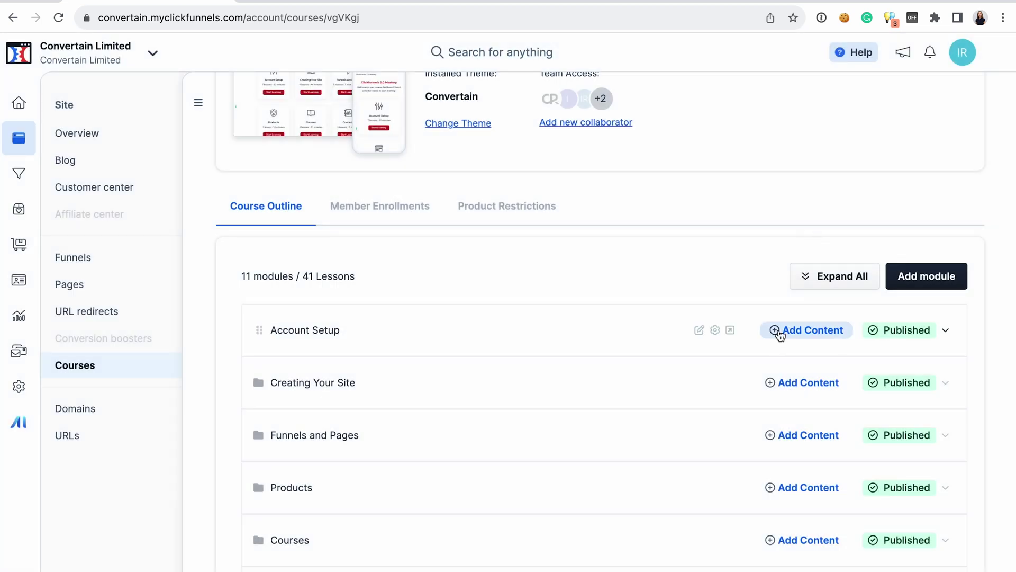
left_click(796, 330)
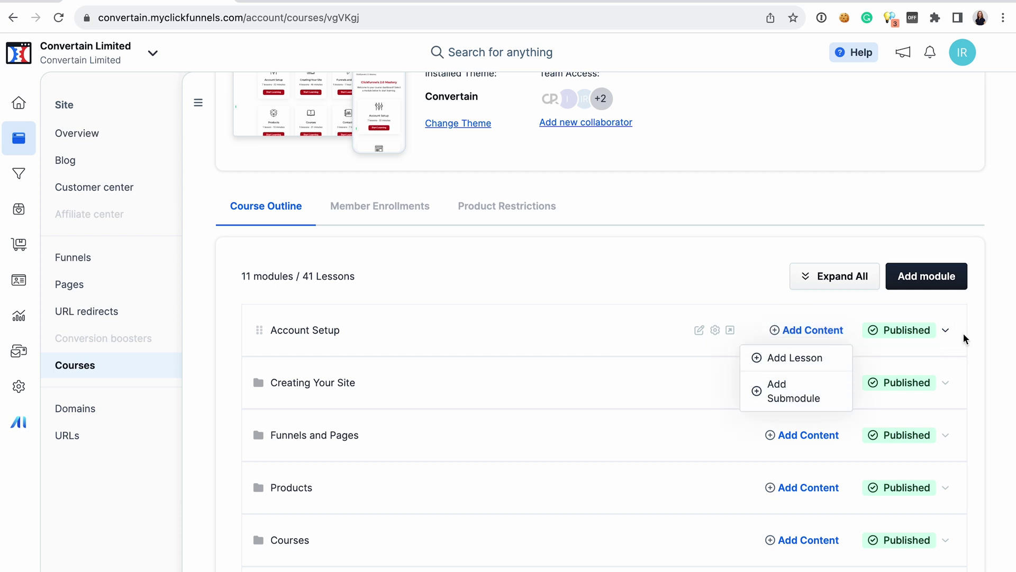
left_click(991, 327)
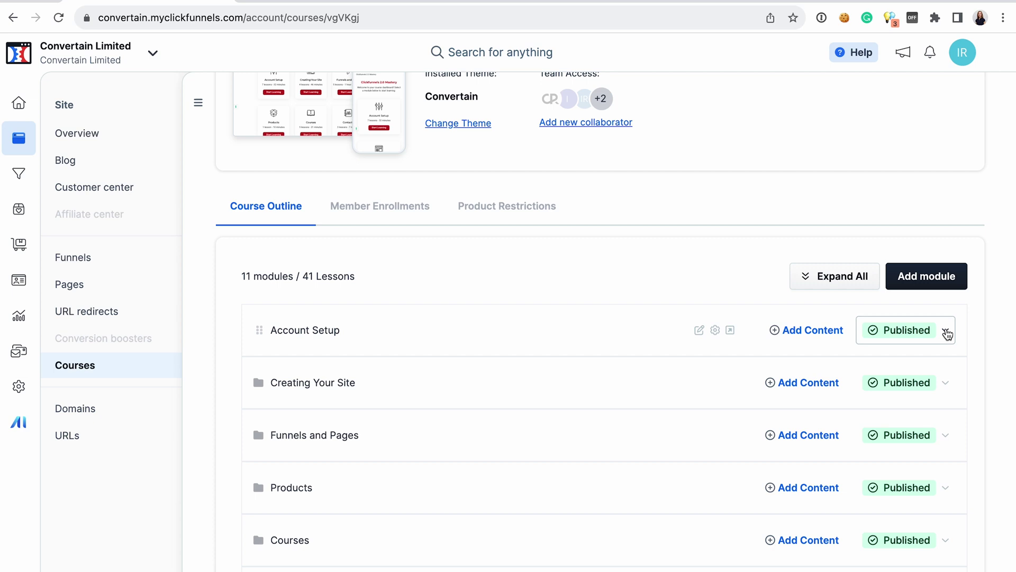
left_click(947, 332)
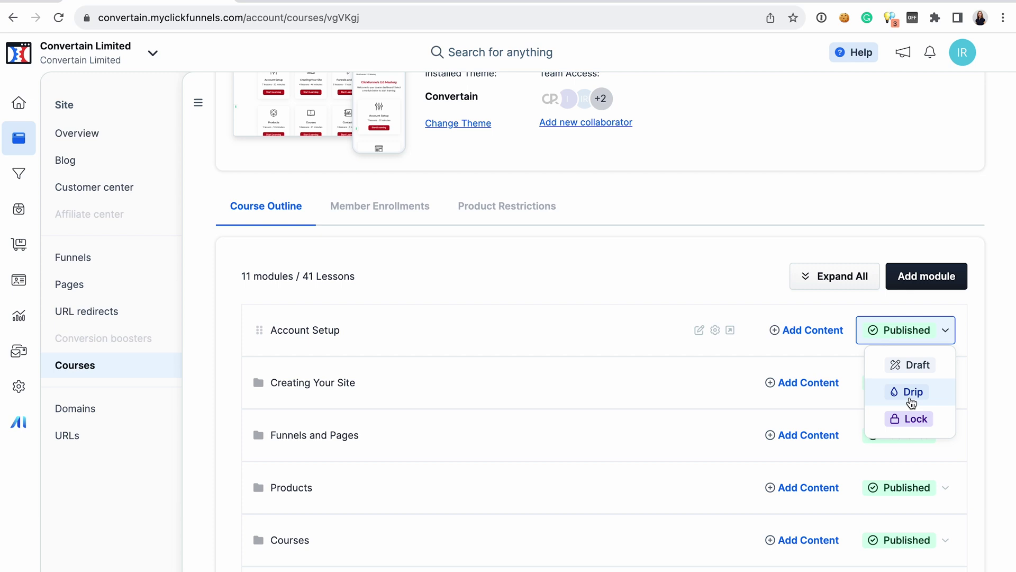
left_click(824, 286)
Step: Open the Intro & Clickfunnels 2.0 Overview lesson details and scroll to its Video settings
scroll(529, 450, "down", 2)
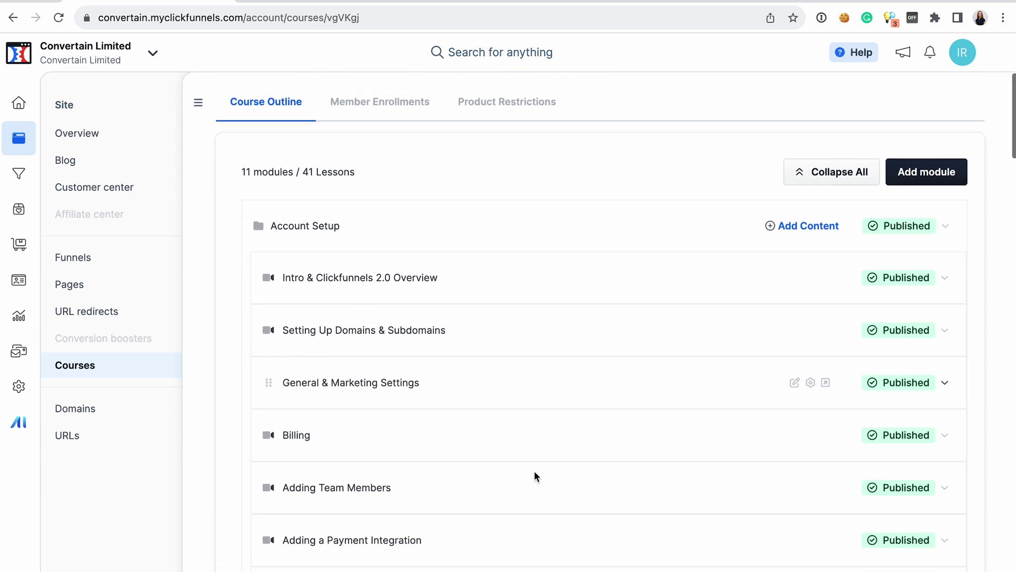
scroll(534, 475, "down", 3)
scroll(535, 474, "up", 1)
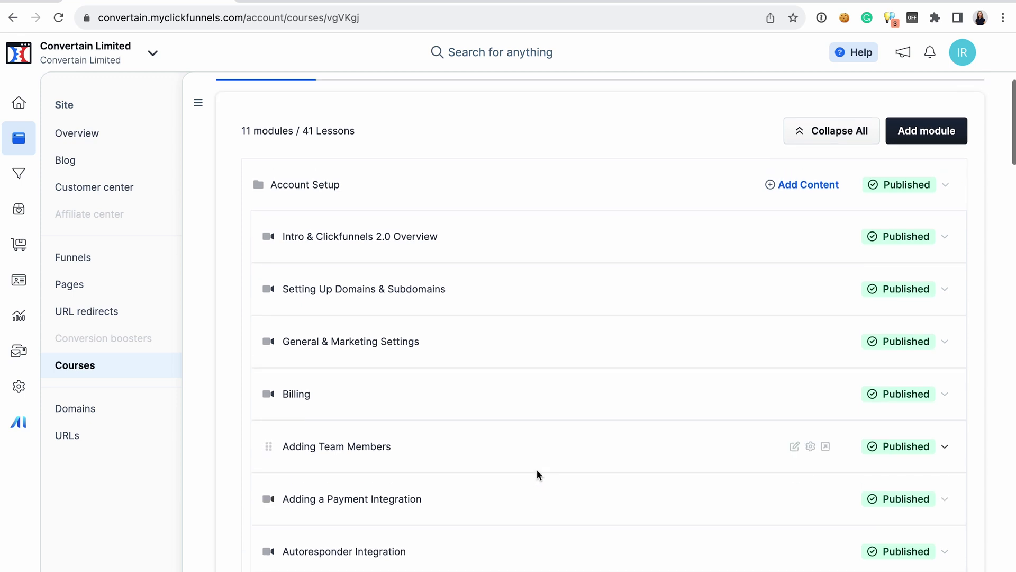
left_click(811, 237)
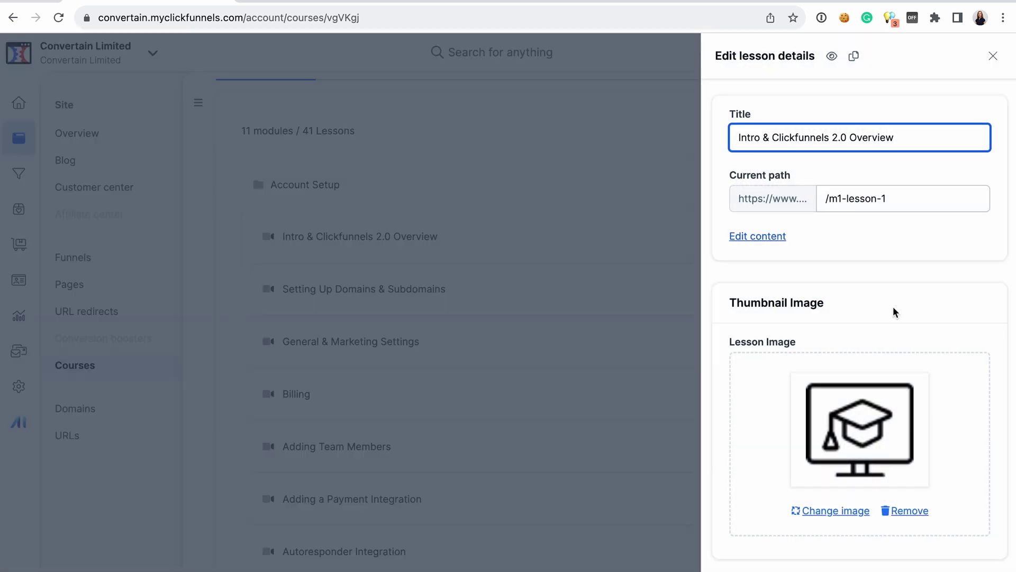
scroll(894, 308, "down", 6)
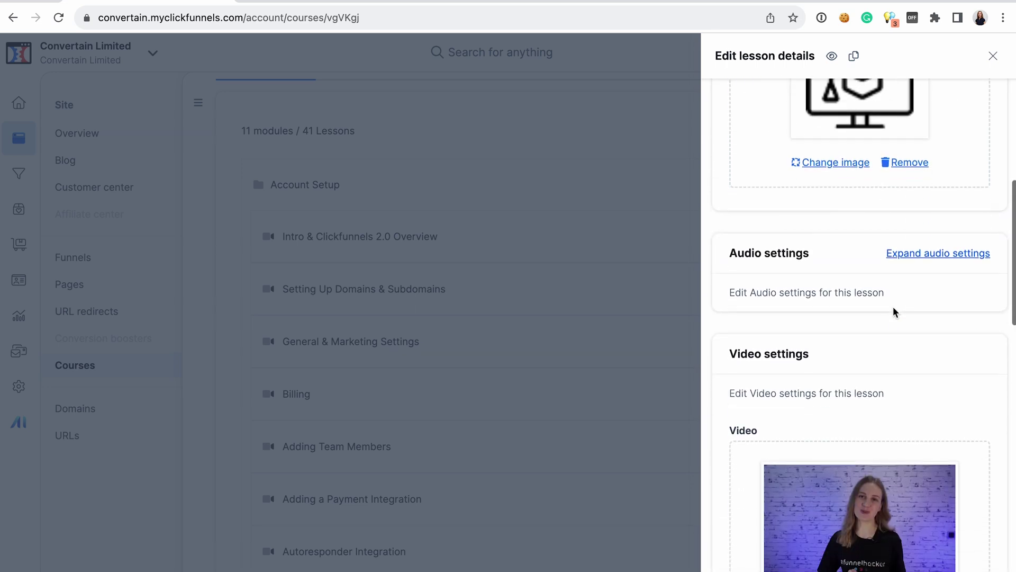
scroll(863, 429, "down", 3)
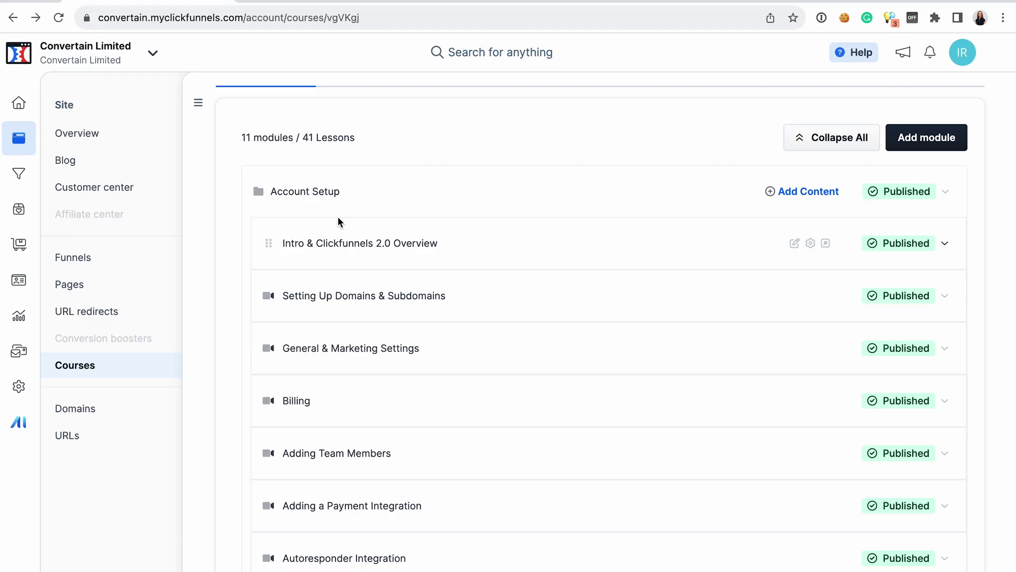
Step: Open the Intro & Clickfunnels 2.0 Overview lesson page in the page editor via Edit content
left_click(391, 244)
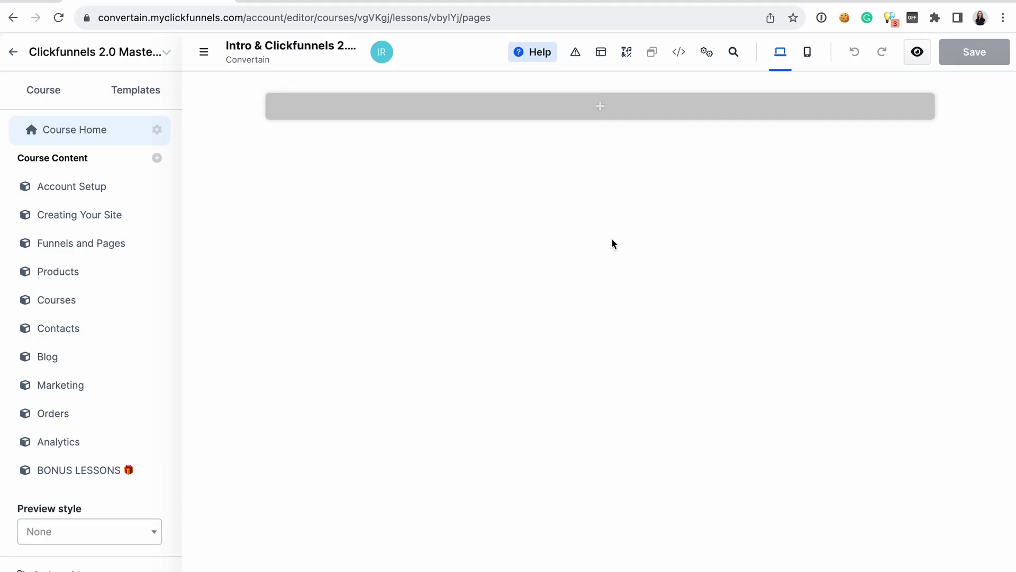
Step: Add a blank section with a 1 Column row holding a Headline and a Paragraph
left_click(616, 109)
left_click(715, 217)
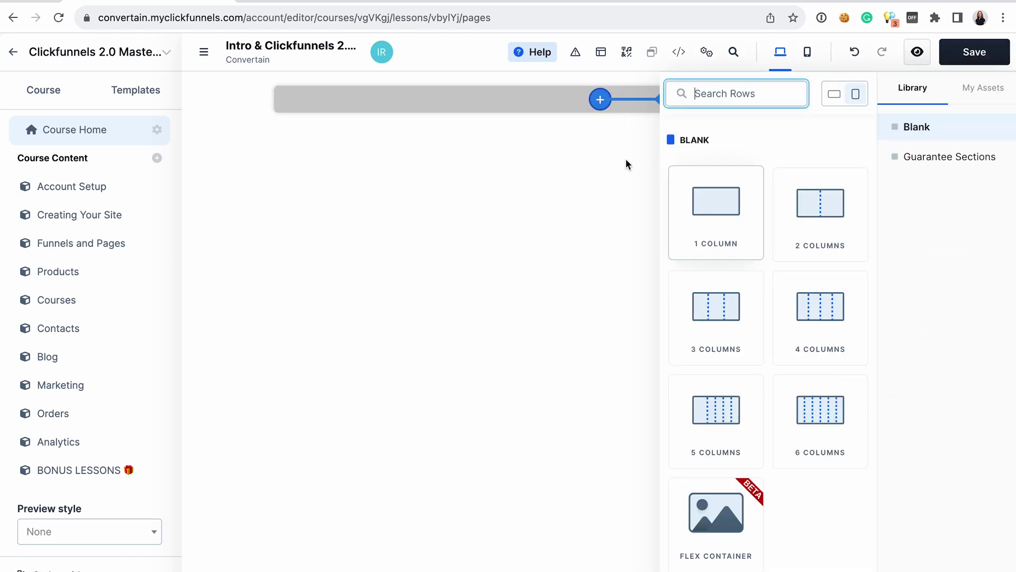
left_click(728, 208)
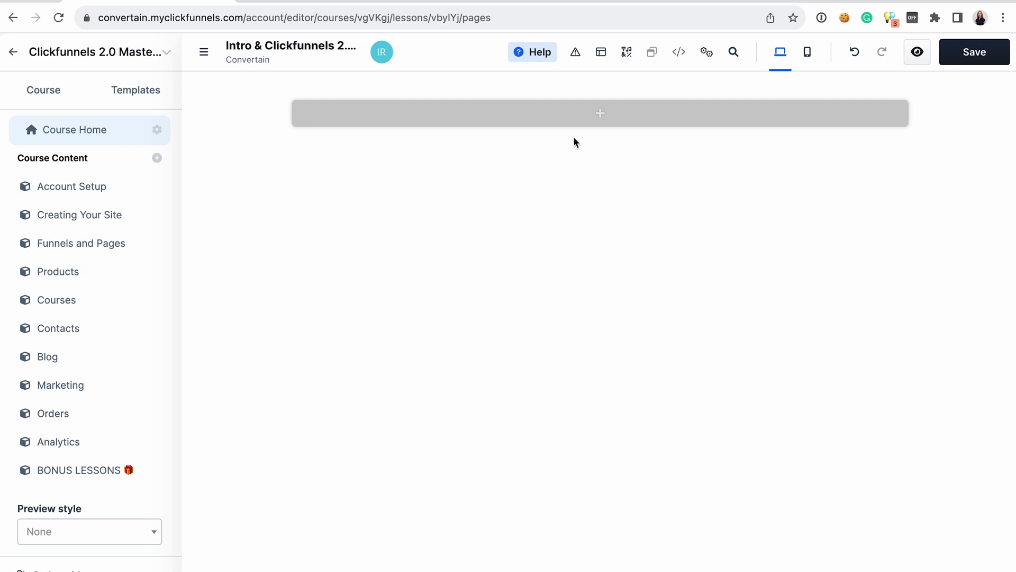
left_click(622, 120)
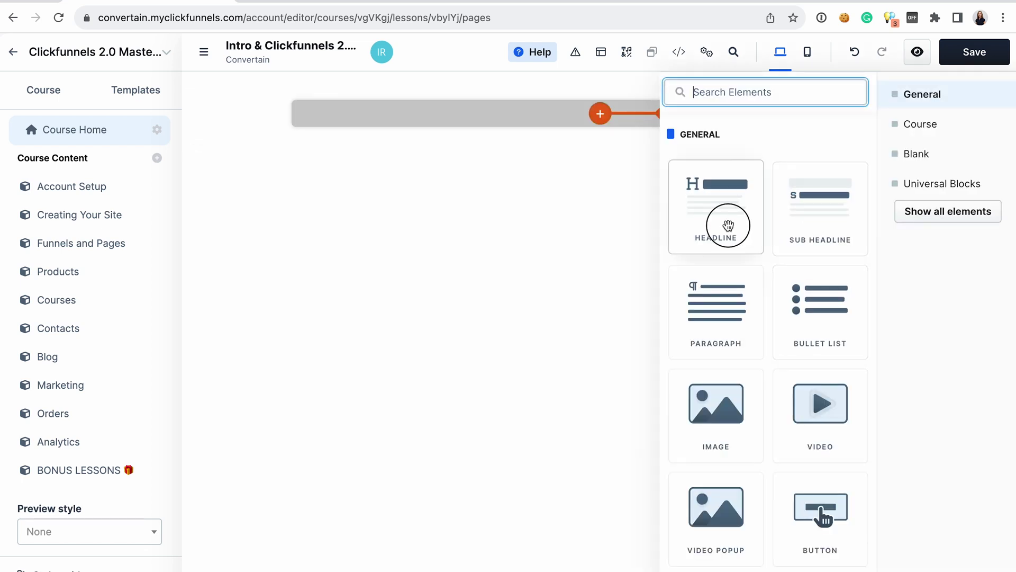
left_click(727, 225)
left_click(527, 124)
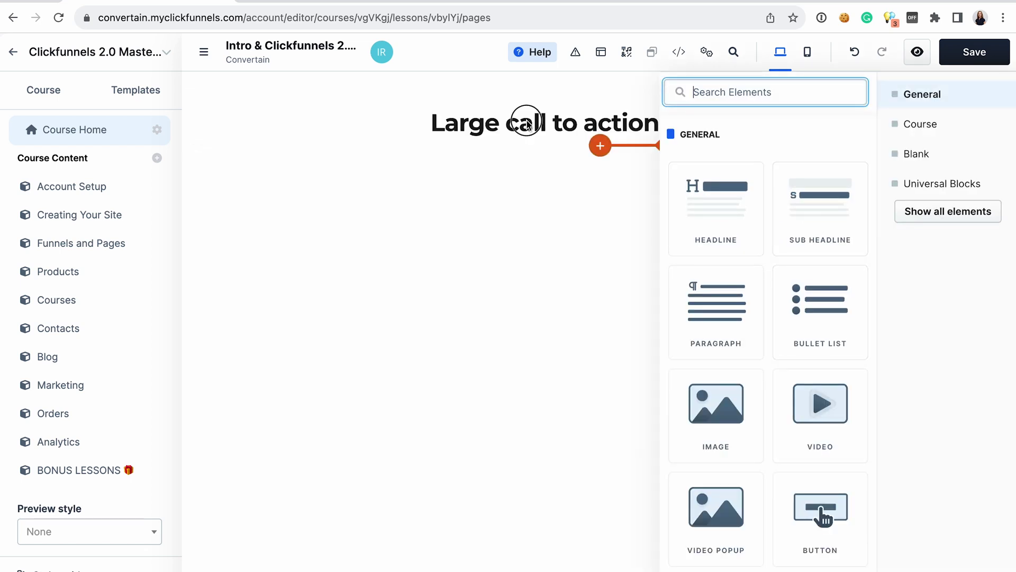
left_click(600, 145)
left_click(720, 310)
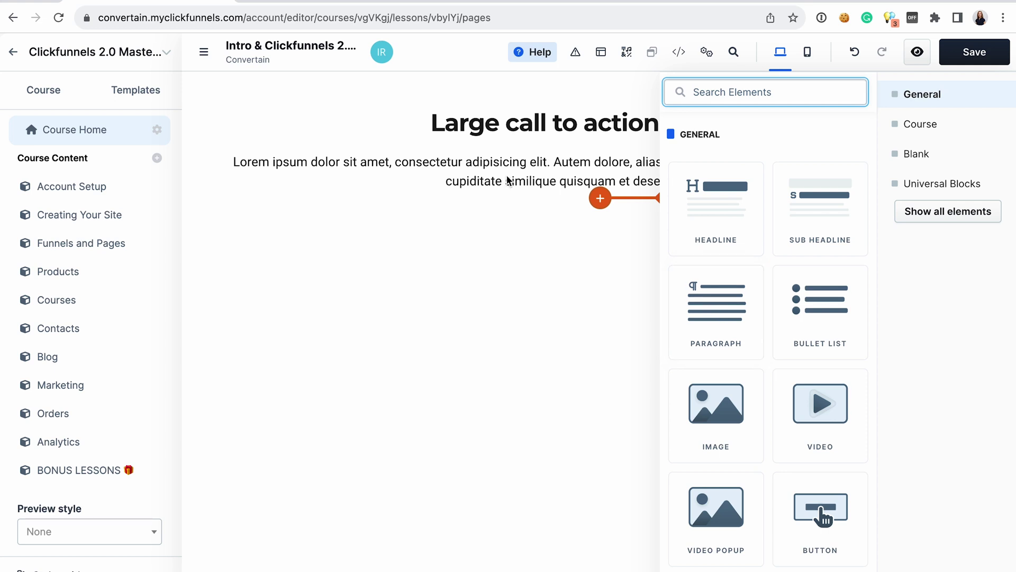
Step: Double the Lorem ipsum paragraph text, left-align it and remove the blank line
left_click(467, 178)
key("ctrl+c")
left_click(764, 182)
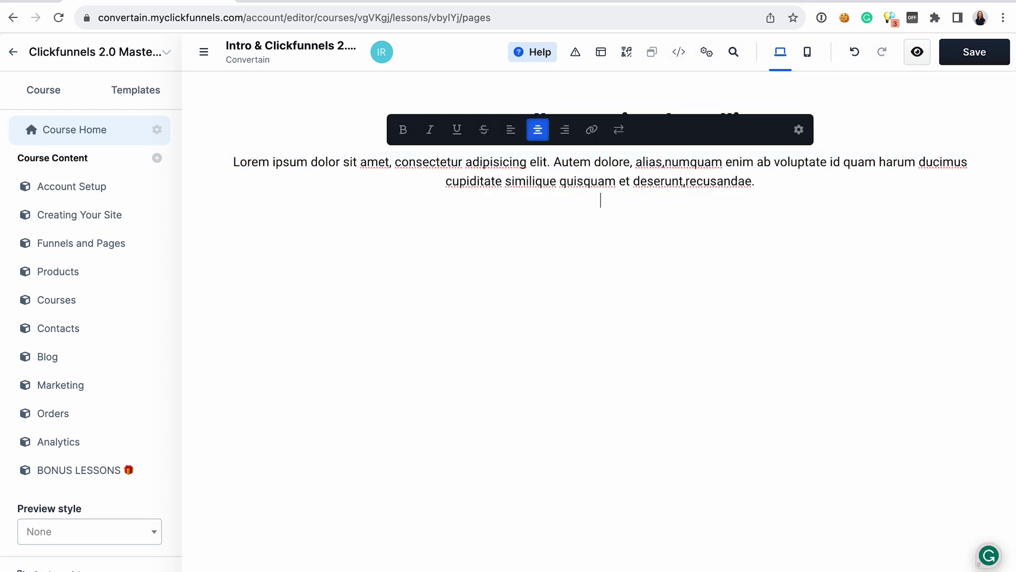
key("ctrl+v")
left_click(510, 130)
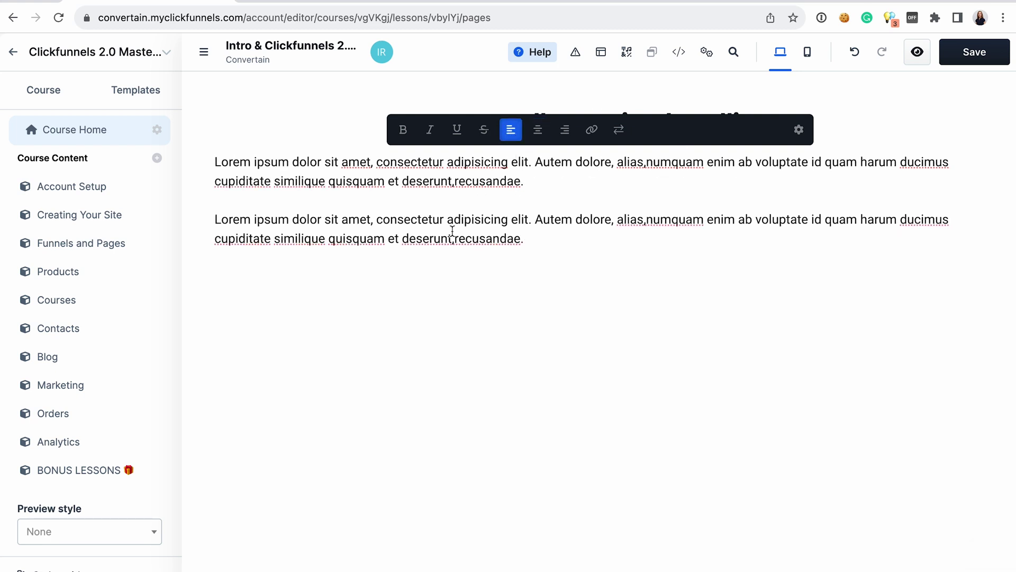
key("BackSpace")
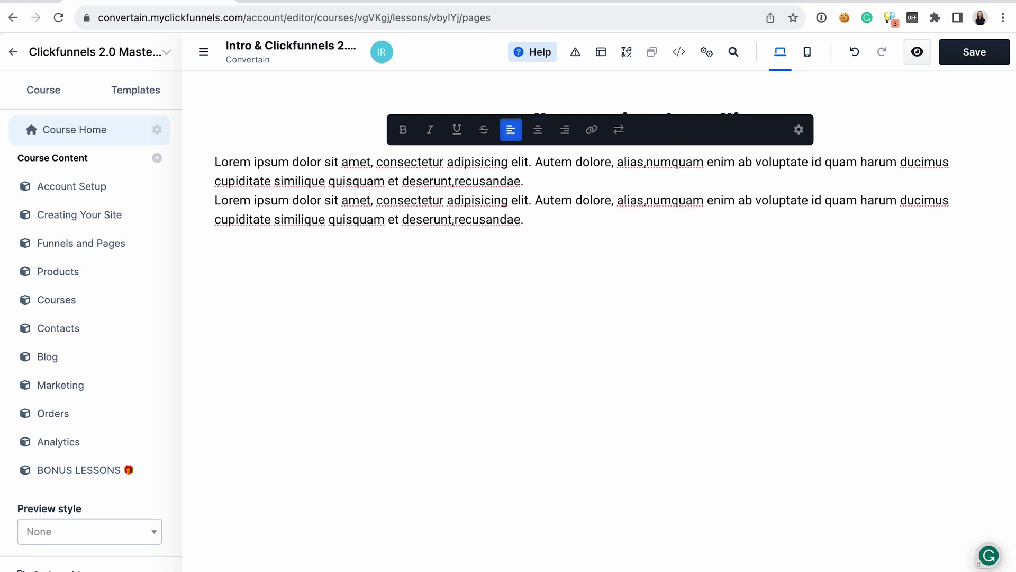
key("Escape")
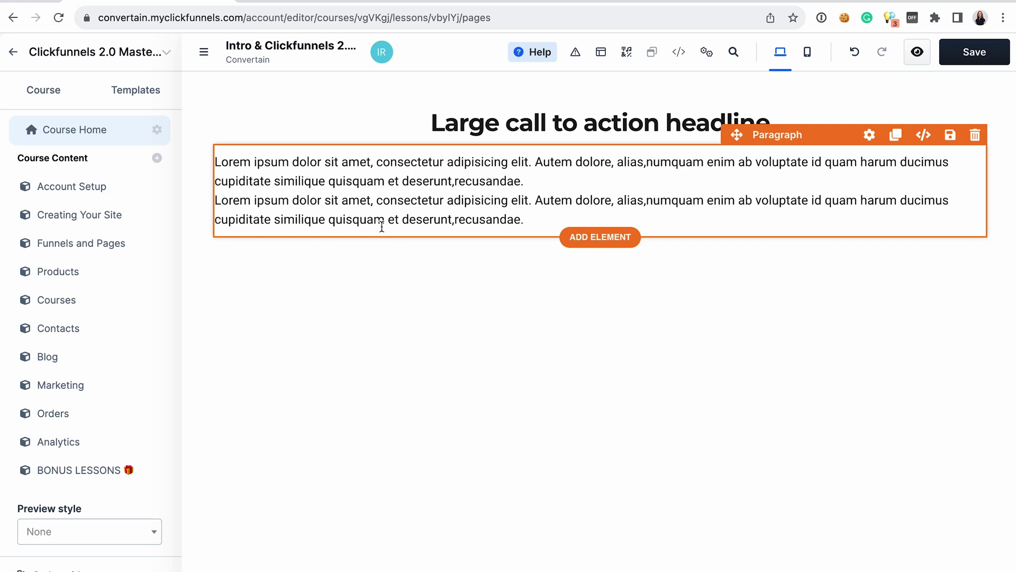
Step: Turn the word recusandae into a link, clearing the placeholder address
double_click(471, 218)
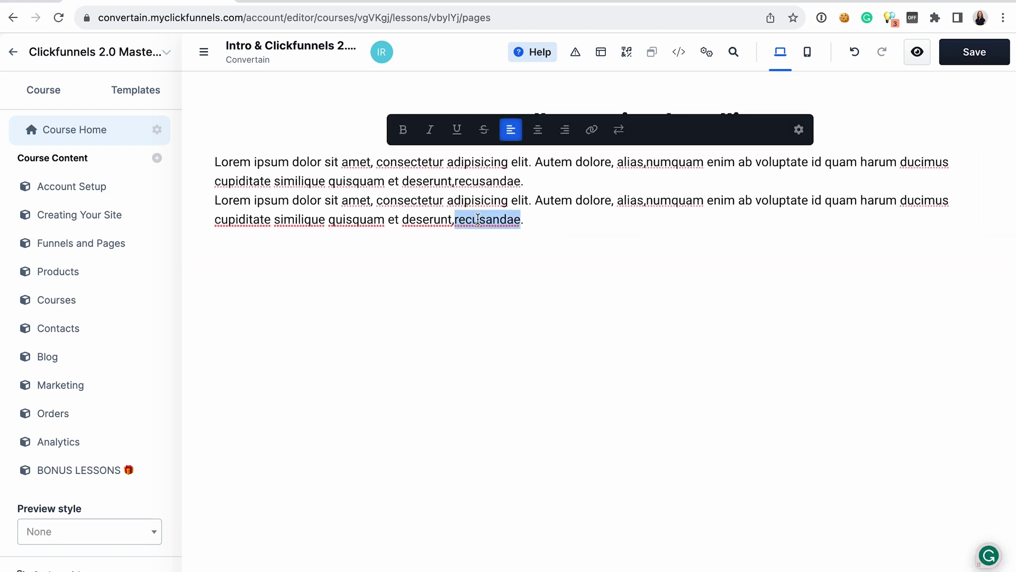
left_click(593, 130)
key("BackSpace")
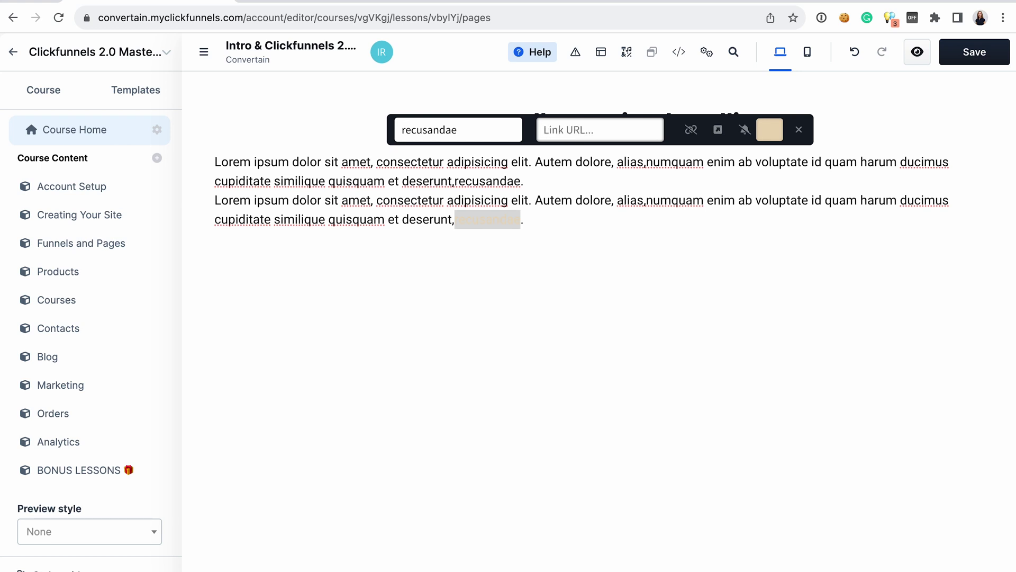
left_click(767, 221)
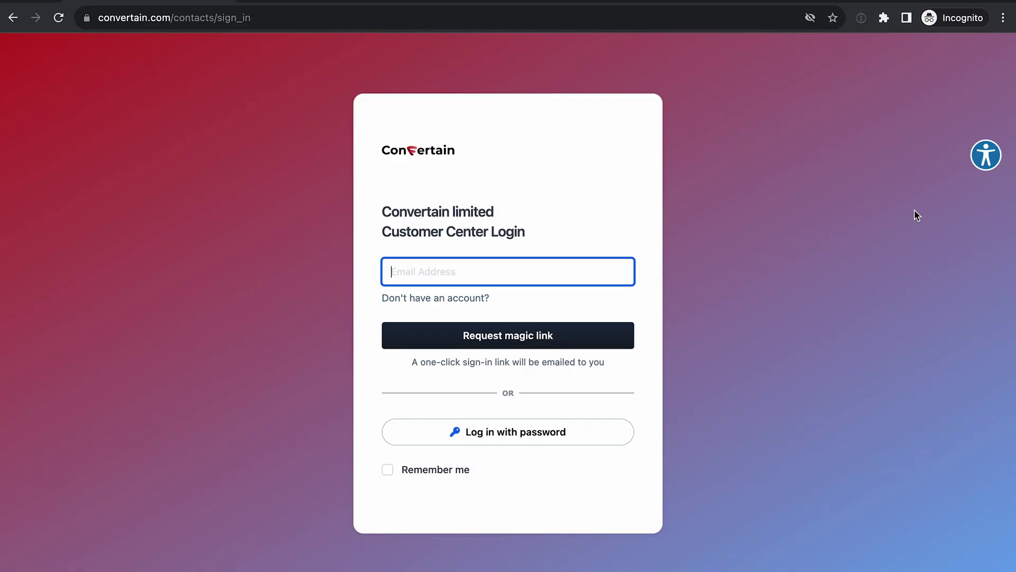
Step: Go to the sign-up form, then Start Learning on the Clickfunnels 2.0 Mastery course
left_click(462, 300)
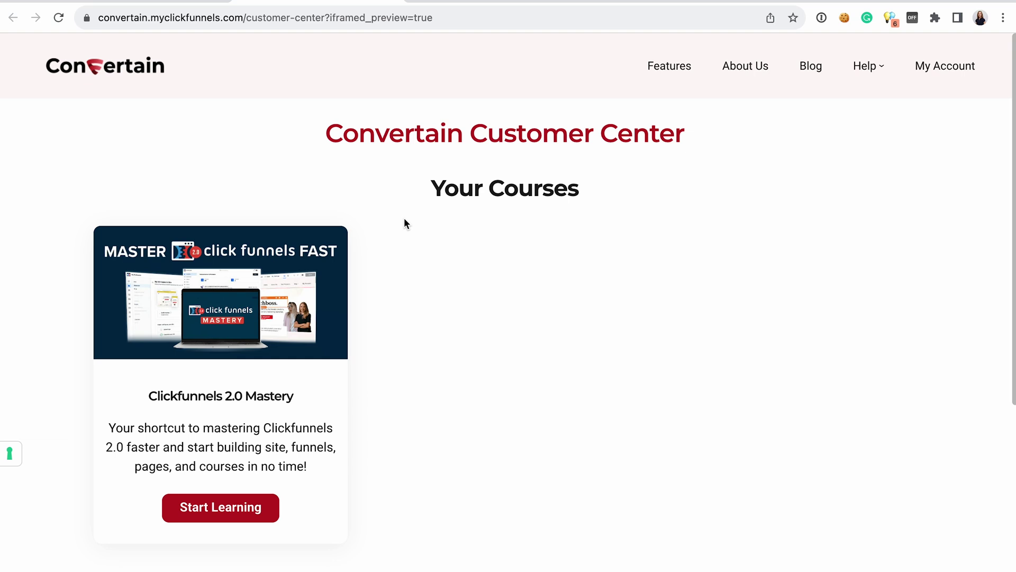
scroll(391, 433, "down", 4)
scroll(392, 433, "up", 4)
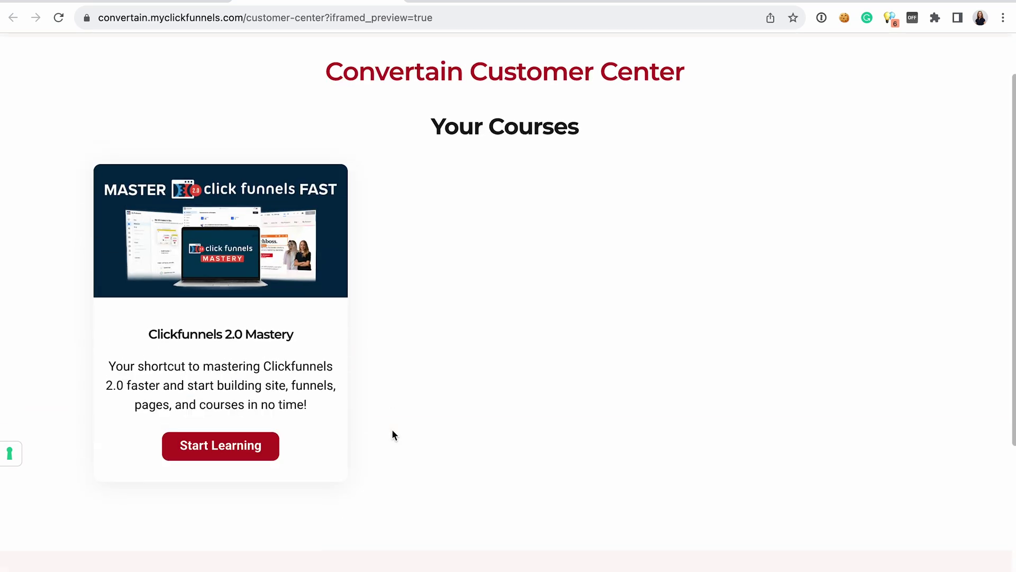
left_click(221, 516)
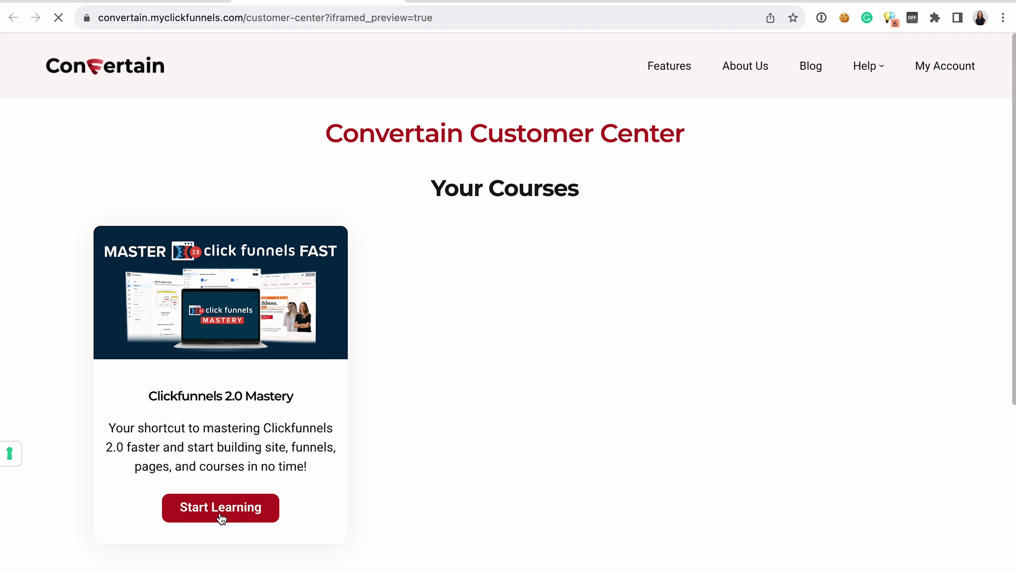
scroll(372, 325, "down", 2)
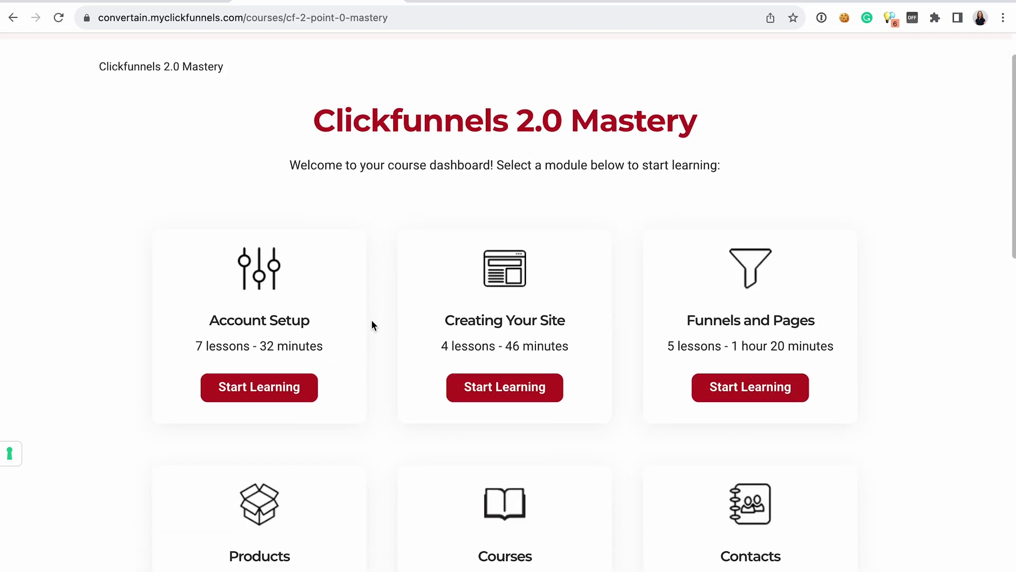
scroll(372, 325, "up", 2)
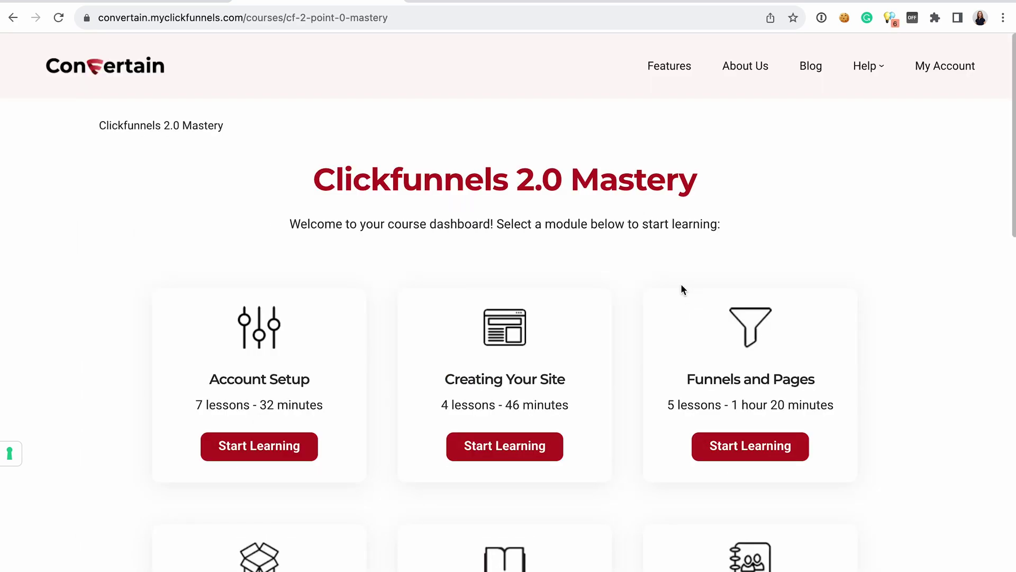